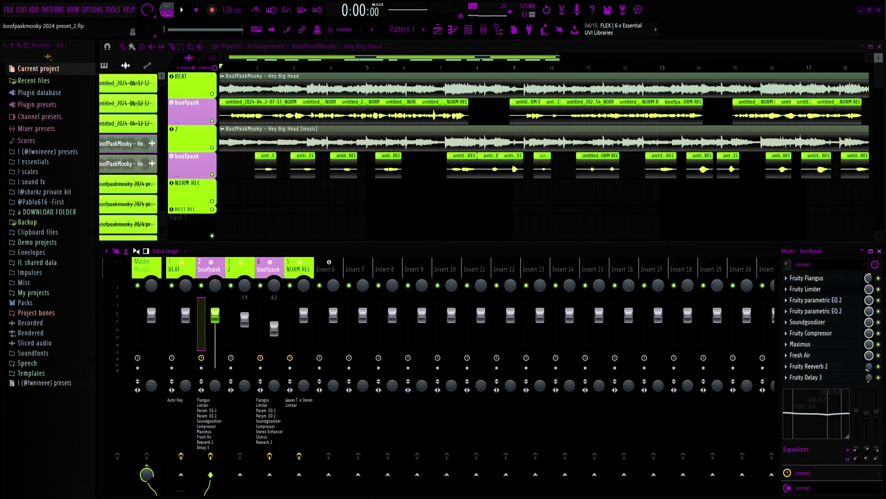
Switch between insert 5 (NORM REC) and insert 2 (boofpaxk), then open insert 5's Waves Tune Real-Time Stereo.
click(296, 264)
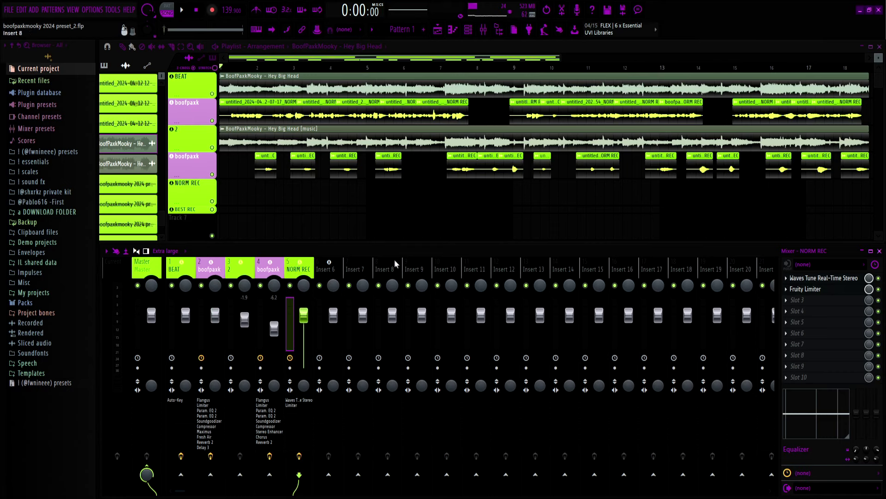
click(211, 272)
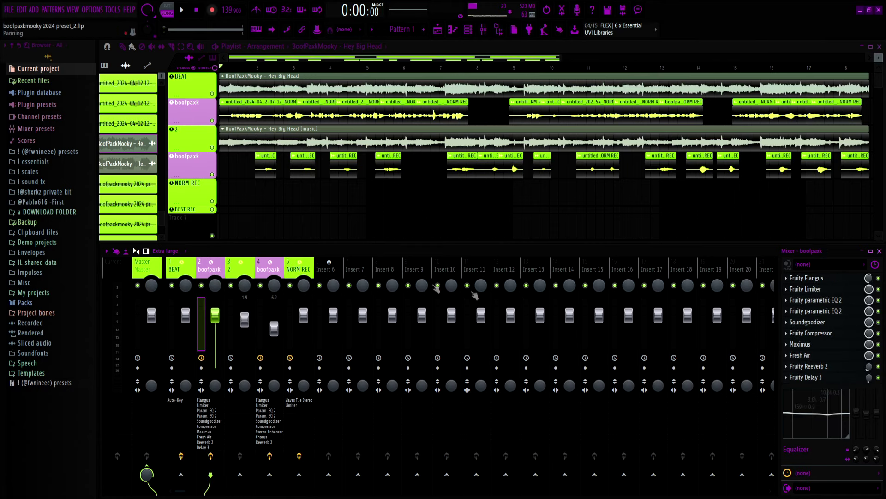
click(297, 271)
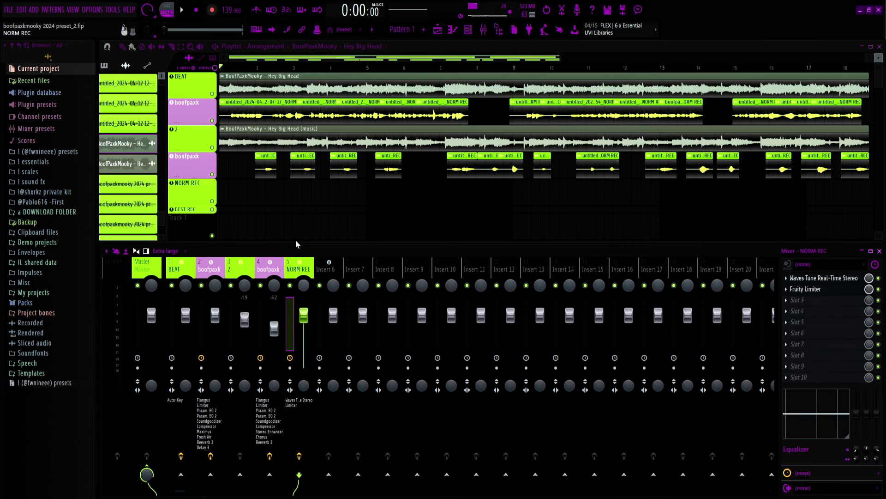
click(804, 277)
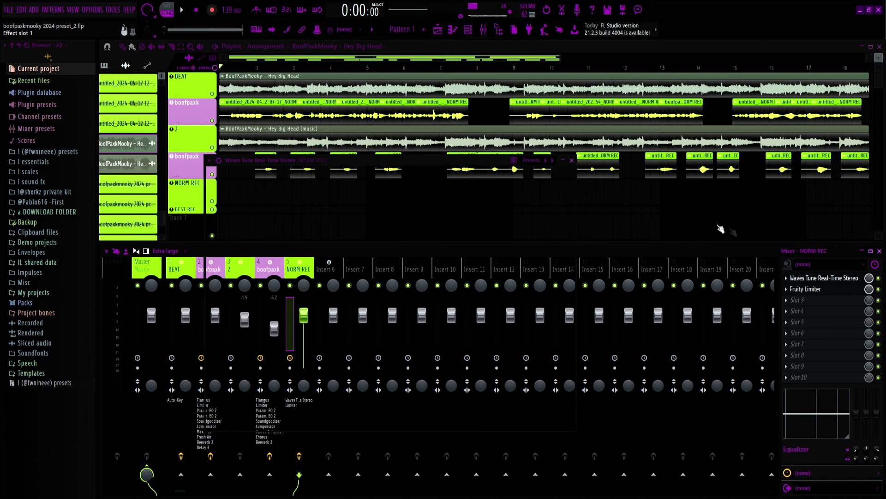
Move Waves Tune into view to check Natural Minor in E, then open insert 5's Fruity Limiter.
drag(342, 156, 392, 136)
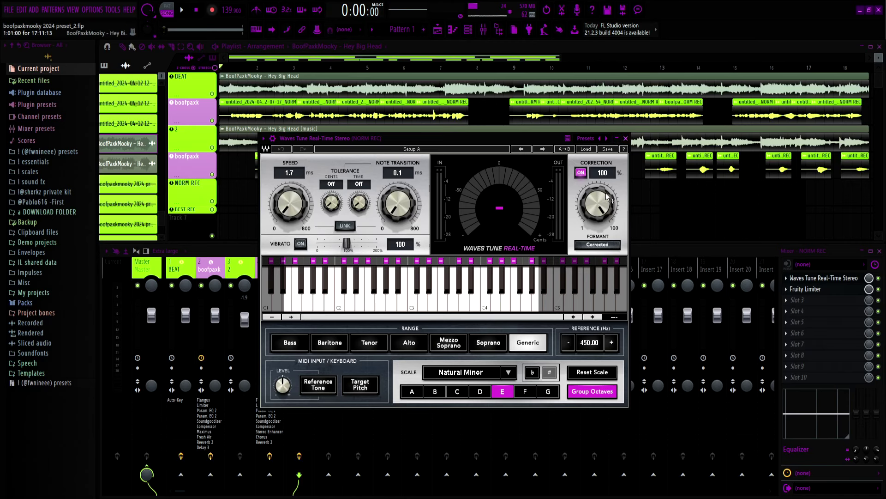
click(625, 138)
click(810, 290)
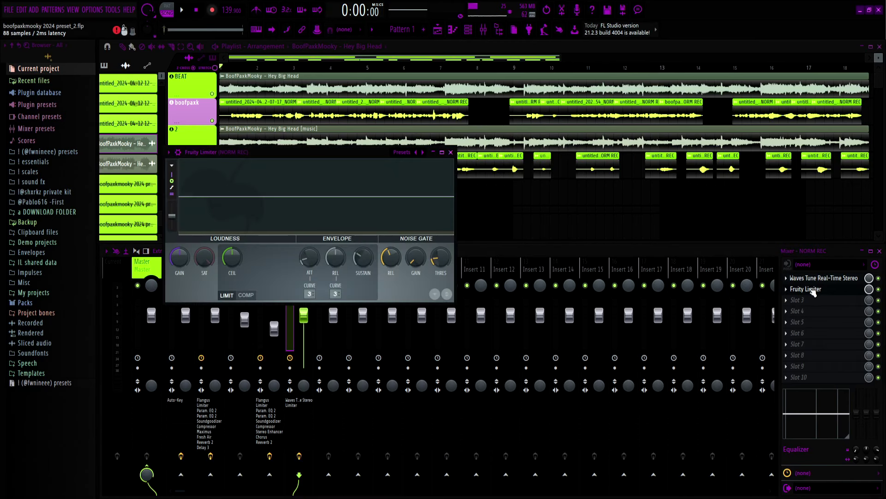
View boofpaxk's Fruity Limiter on insert 2, then reopen and close NORM REC's limiter on insert 5.
click(450, 152)
click(211, 274)
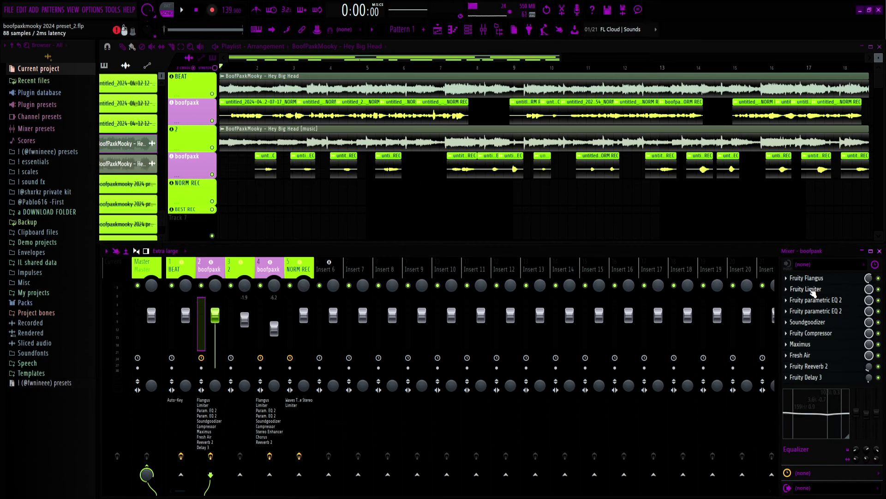
click(805, 289)
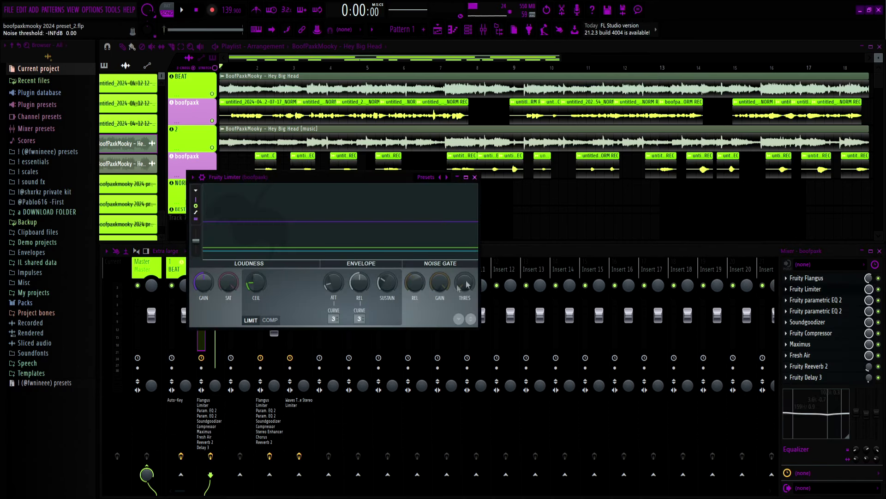
click(476, 181)
click(294, 274)
click(807, 290)
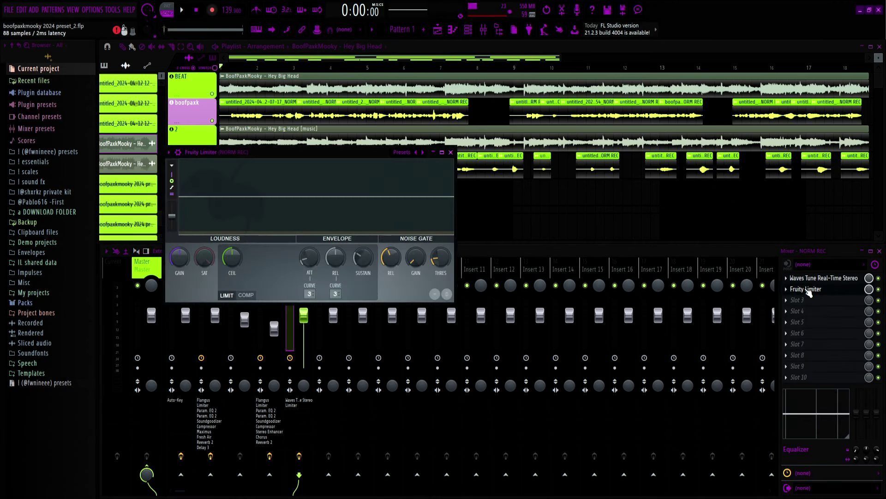
click(808, 291)
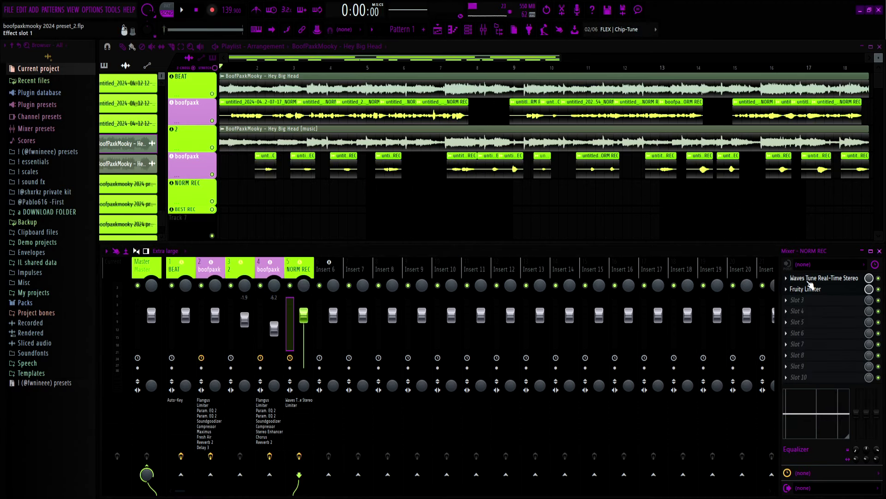
Browse insert 5's audio input list twice without assigning one, then open a NORM REC clip's settings.
click(208, 270)
click(298, 269)
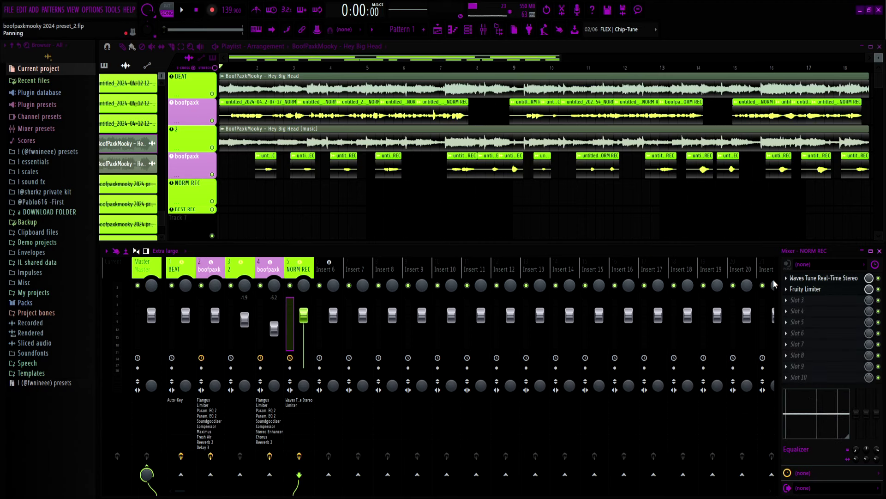
click(809, 269)
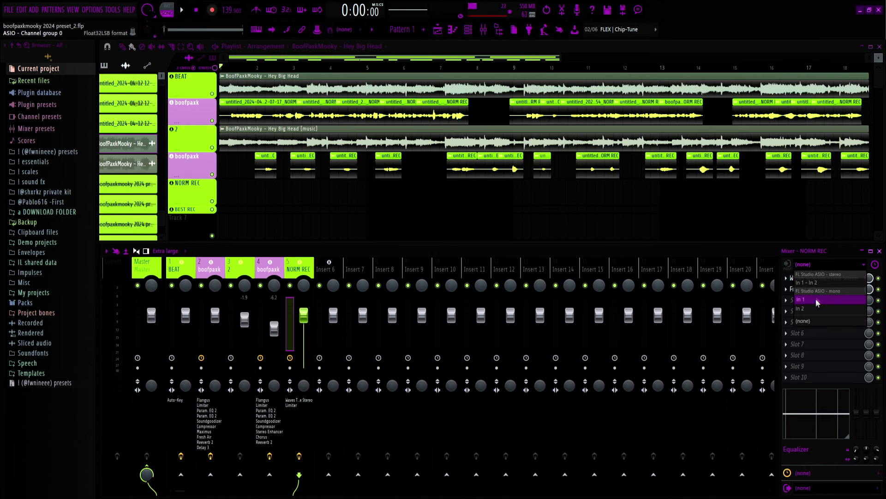
click(790, 269)
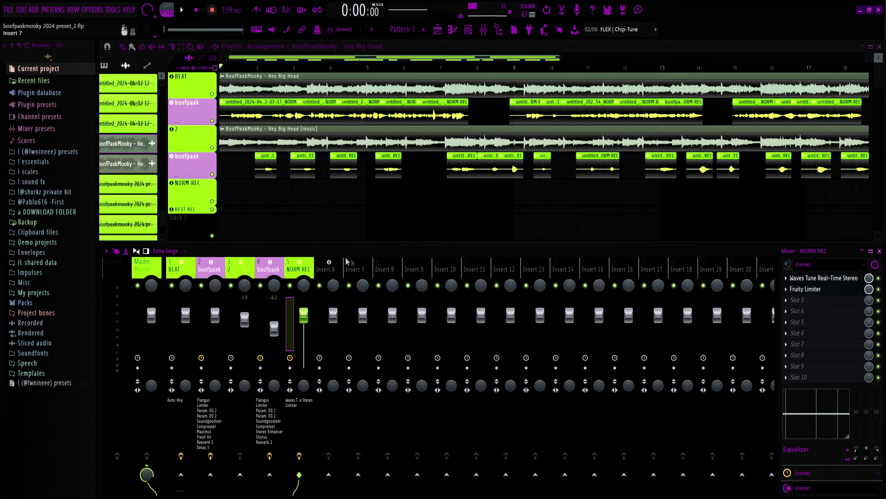
click(807, 264)
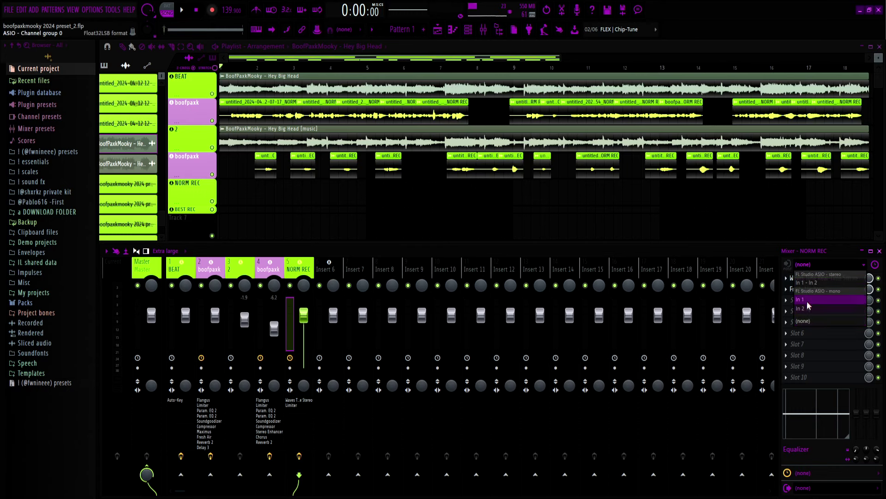
click(819, 264)
double_click(398, 154)
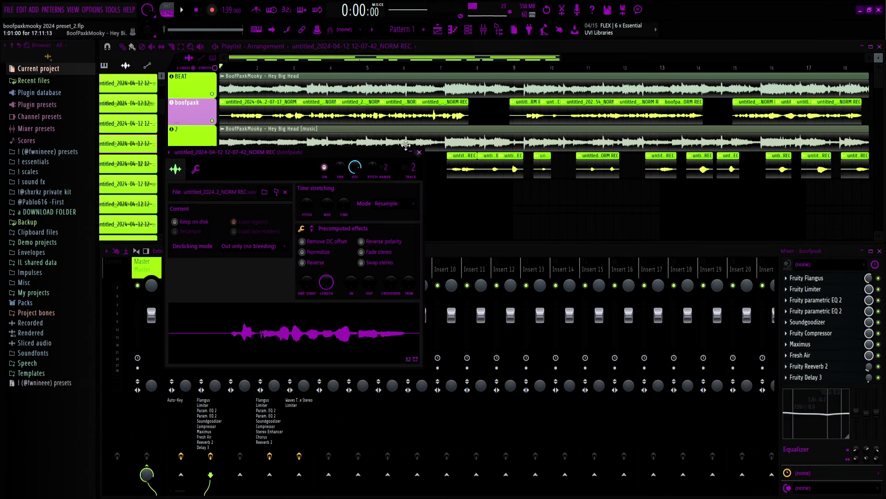
click(418, 151)
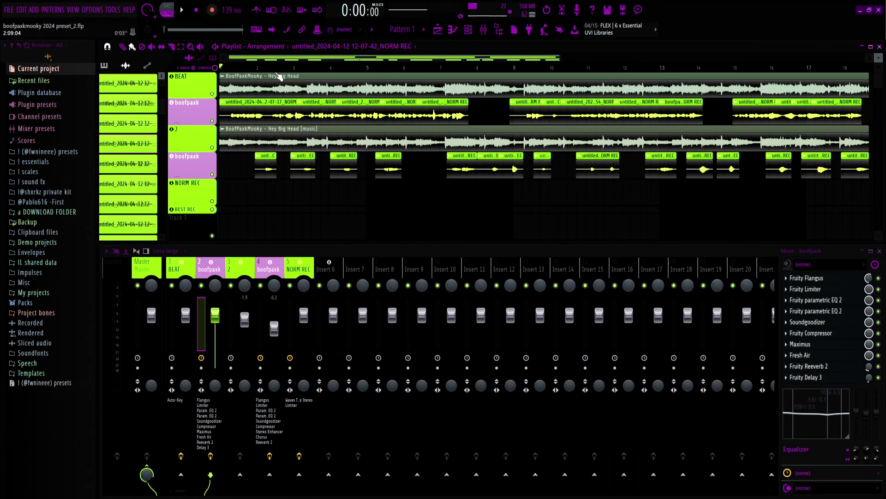
double_click(241, 112)
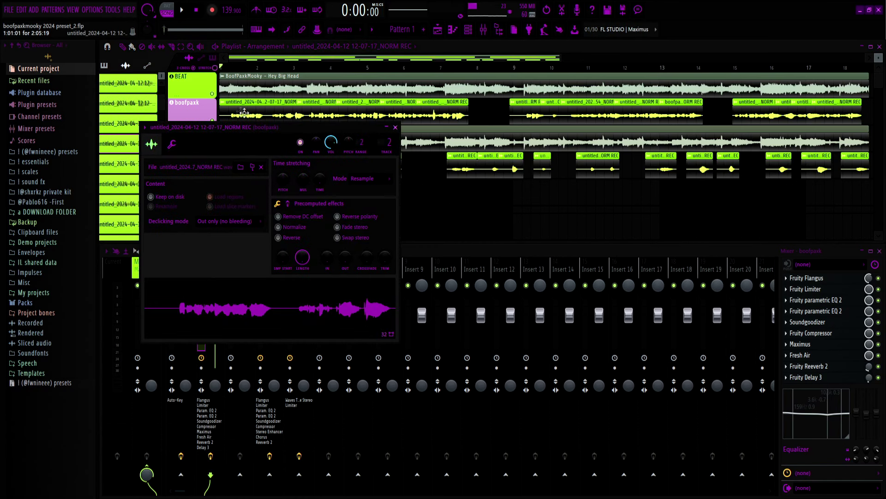
click(395, 128)
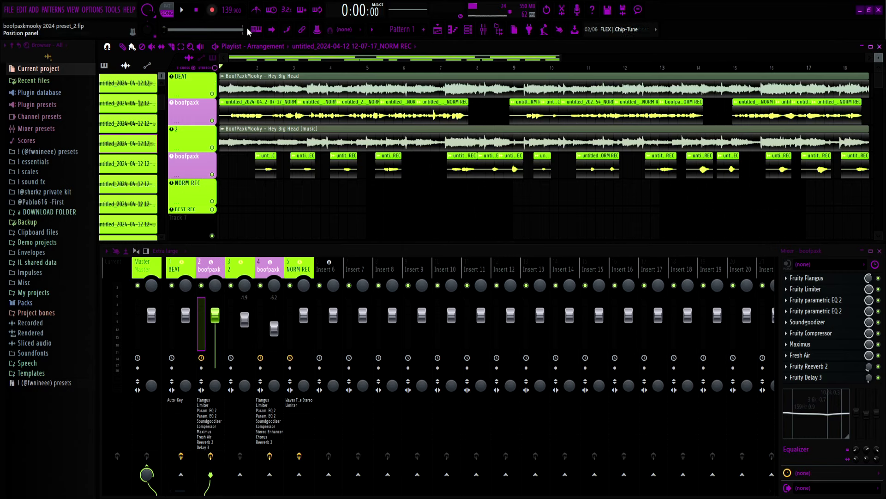
Adjust the playlist view and start playing the Hey Big Head arrangement.
drag(197, 103, 197, 143)
key(space)
Mute BEAT, play the vocals alone, save the project with Ctrl+S, and stop playback.
click(214, 95)
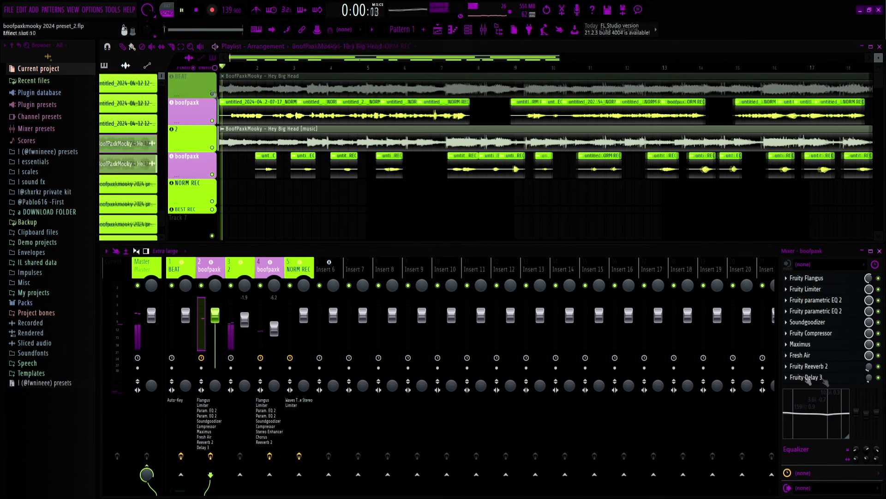
key(space)
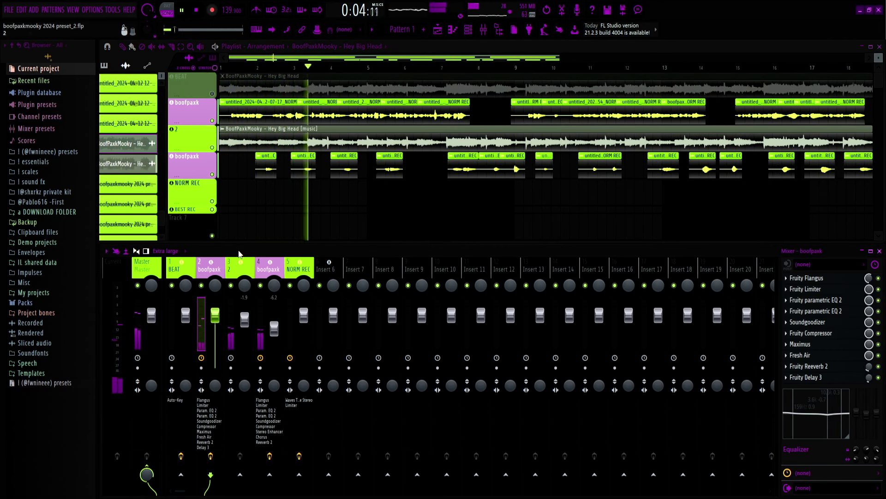
key(ctrl+s)
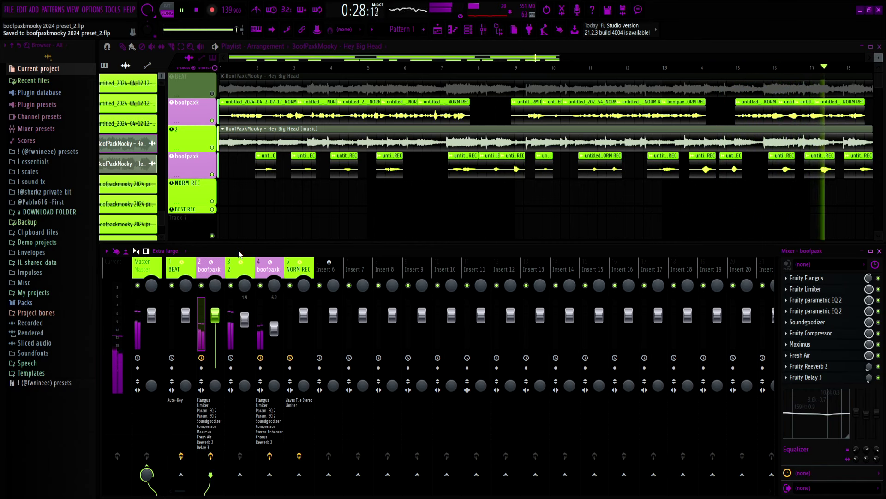
key(space)
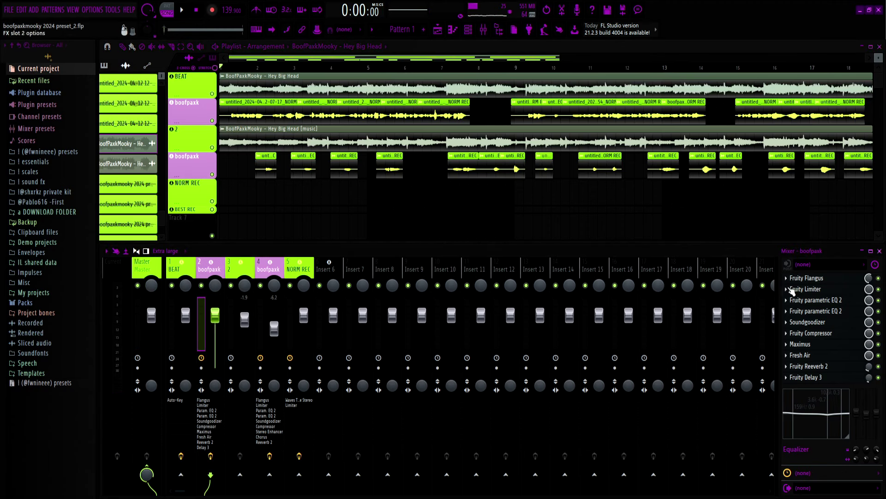
click(807, 301)
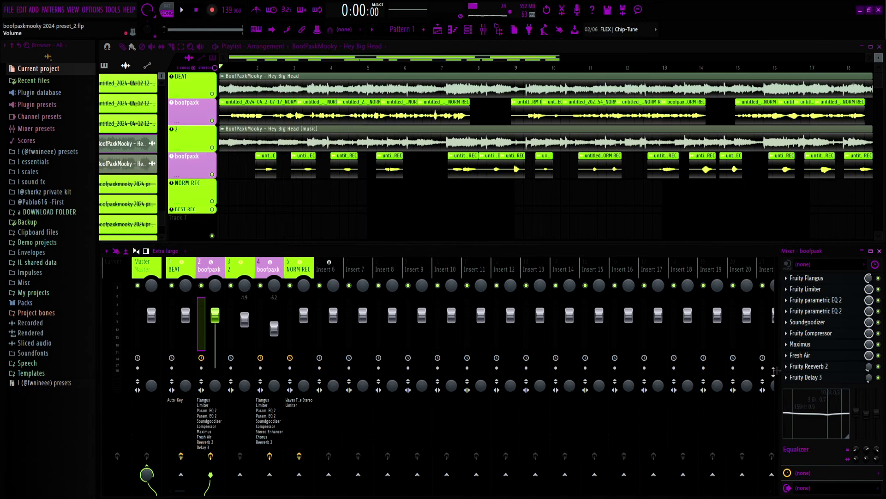
click(812, 367)
click(816, 370)
click(809, 356)
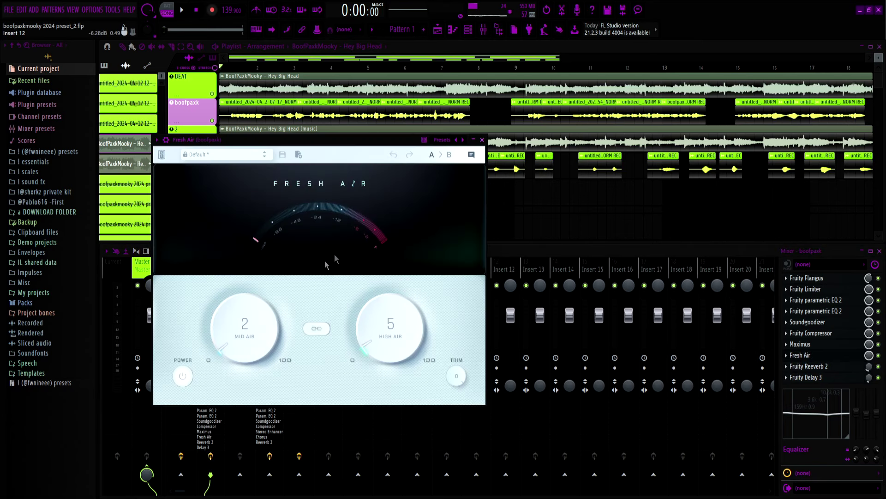
drag(278, 140, 372, 145)
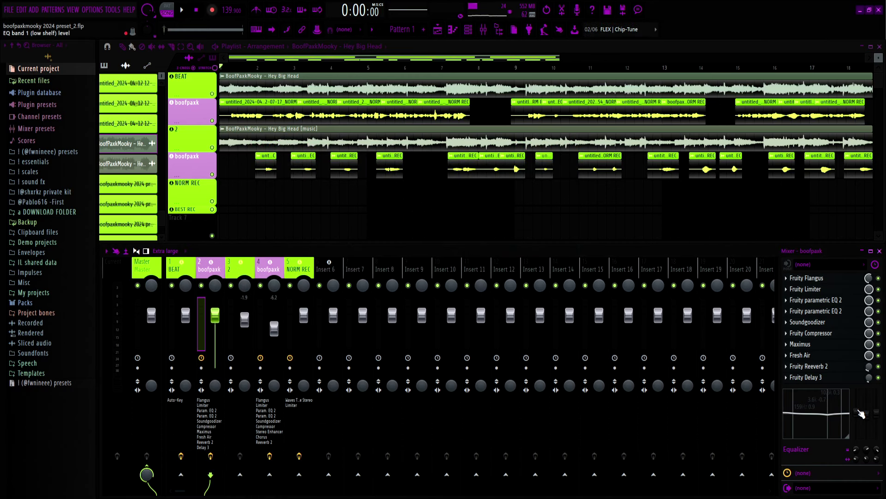
Boost and undo boofpaxk's low and high-shelf EQ bands, then open its Fruity Compressor (threshold -27.4 dB).
drag(800, 412, 800, 403)
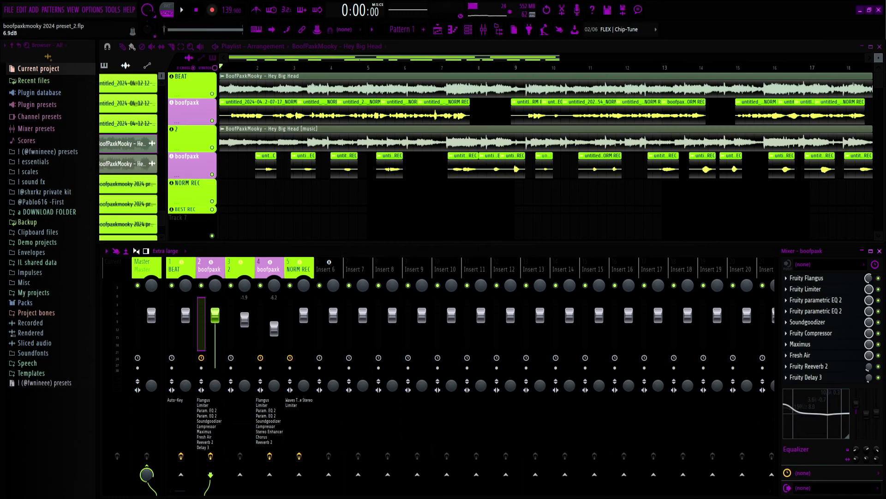
key(ctrl+z)
drag(876, 414, 876, 395)
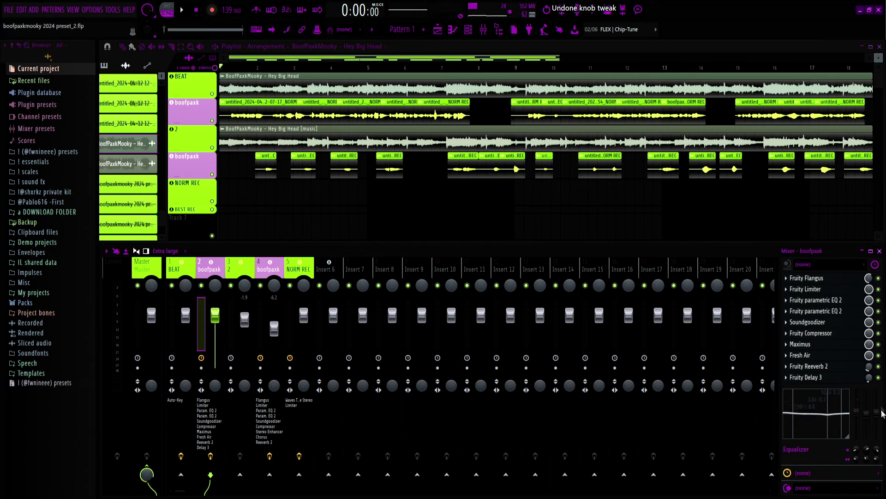
key(ctrl+z)
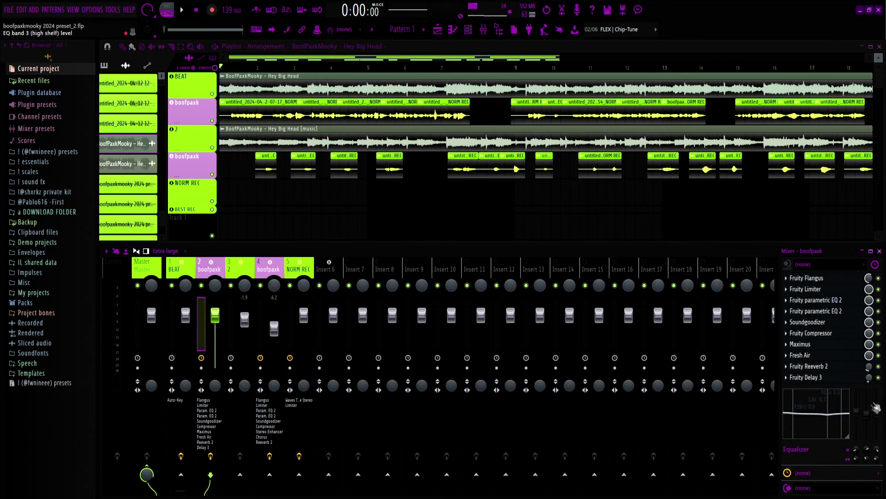
click(804, 336)
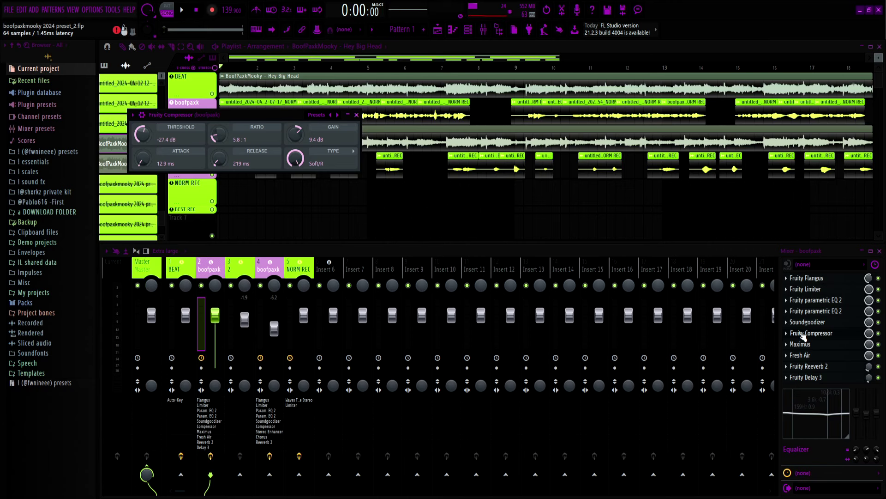
Close boofpaxk's Fruity Compressor window.
click(804, 336)
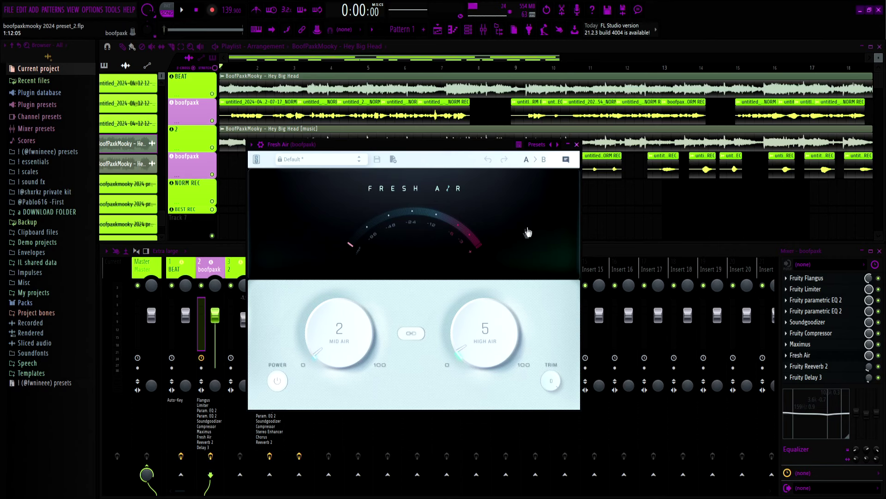
Close boofpaxk's Fresh Air window (Mid Air 2, High Air 5).
click(576, 144)
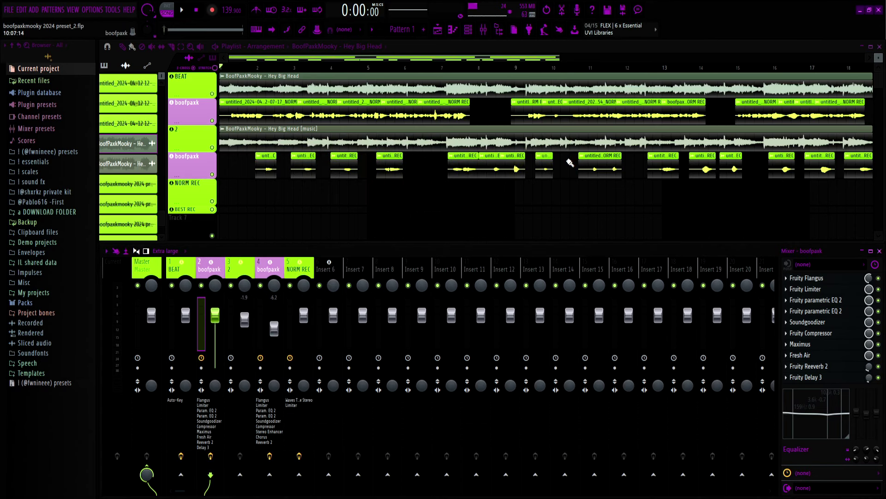